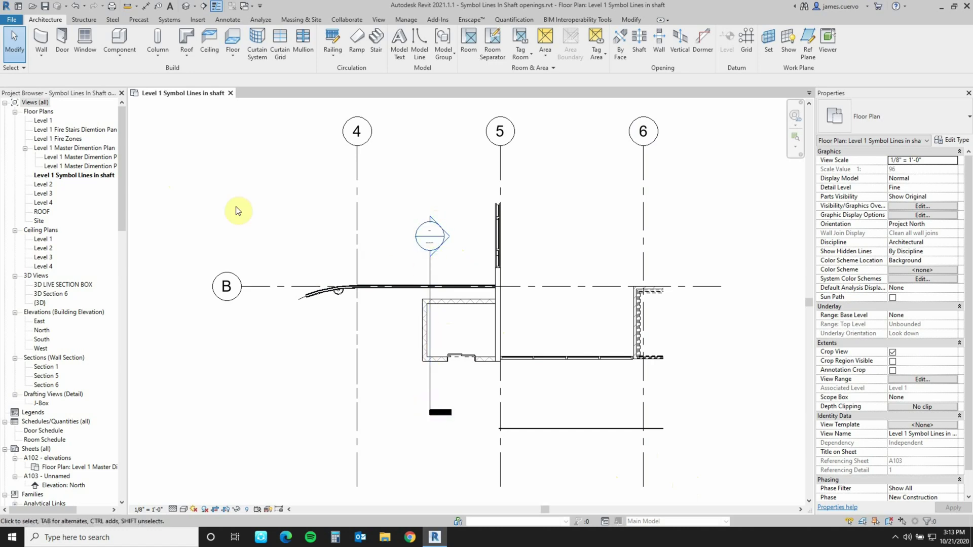
Open the Level 1 floor plan, close the save reminder, and select the Section 6 line
double_click(43, 123)
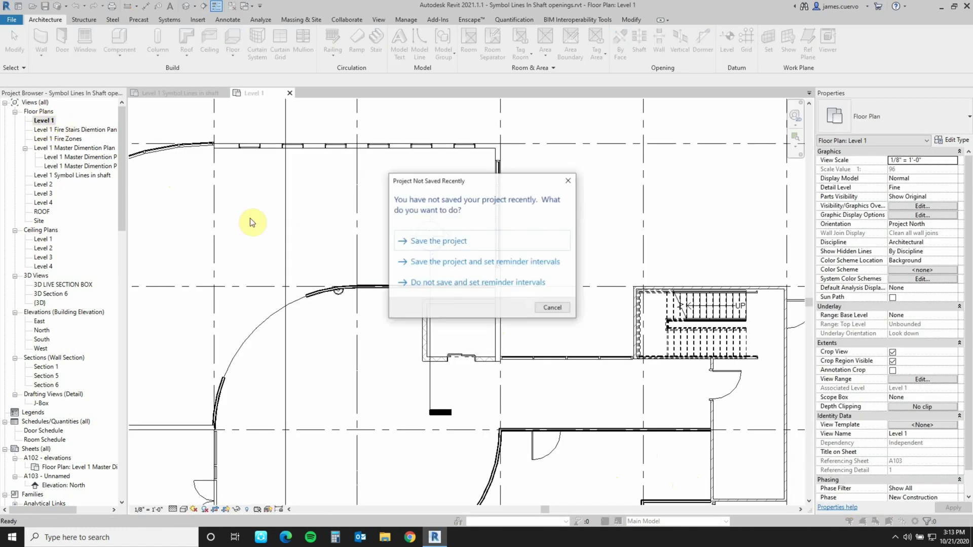
click(553, 309)
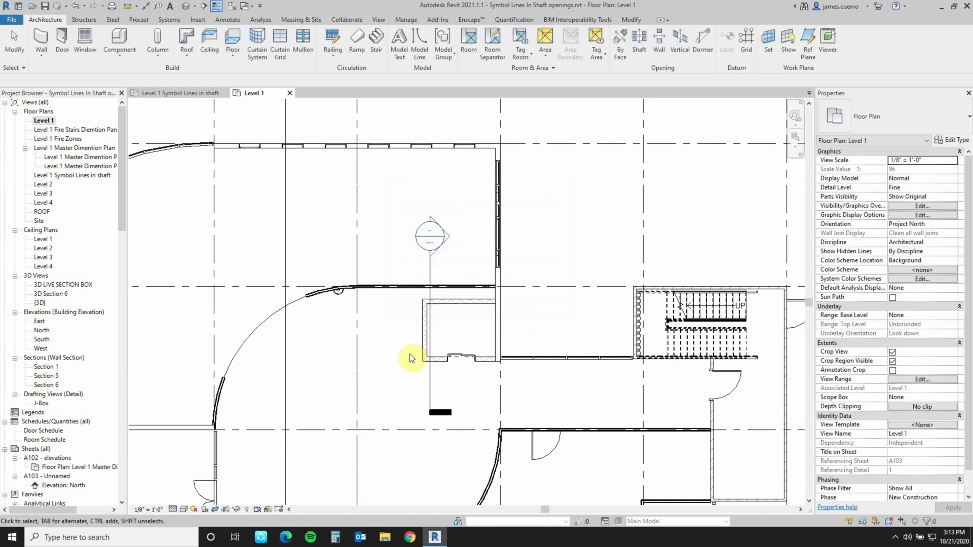
click(430, 380)
scroll(468, 383, down, 5)
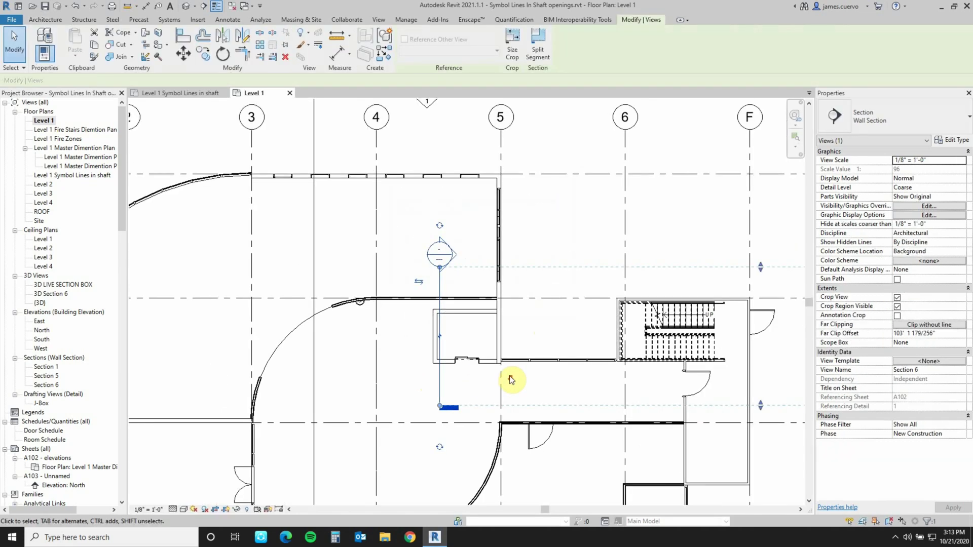
middle_drag(556, 382, 517, 381)
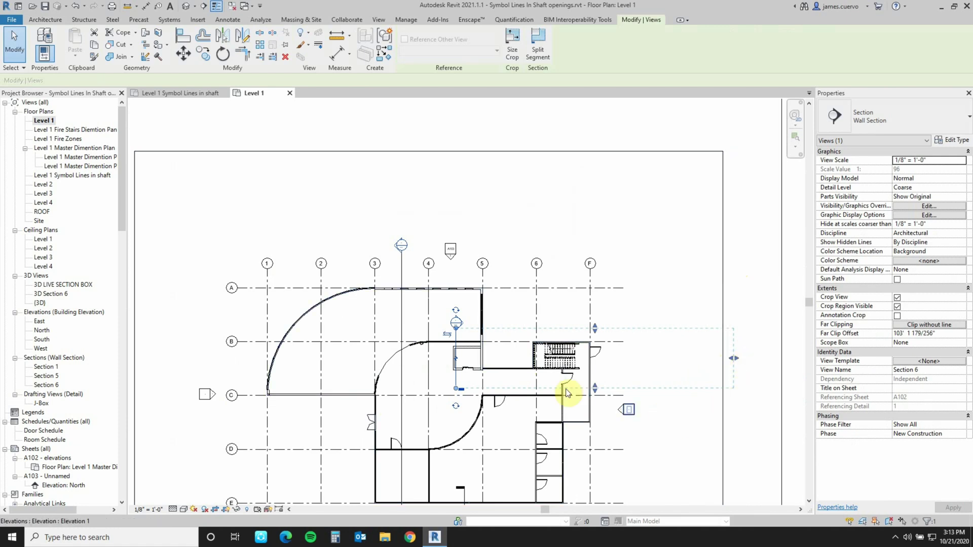
scroll(487, 361, up, 5)
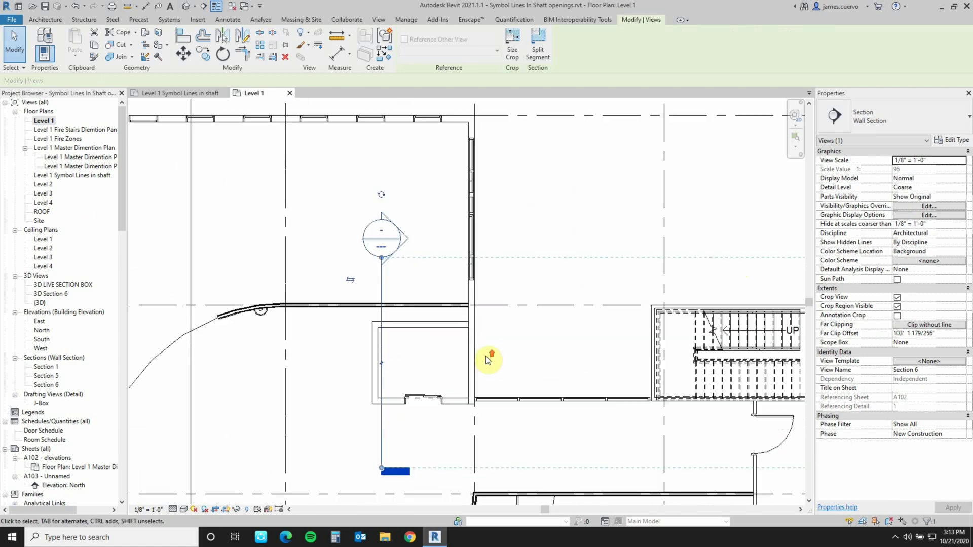
Change Section 6's Far Clip Offset in Properties to 10' 0" and apply it
middle_drag(491, 360, 522, 297)
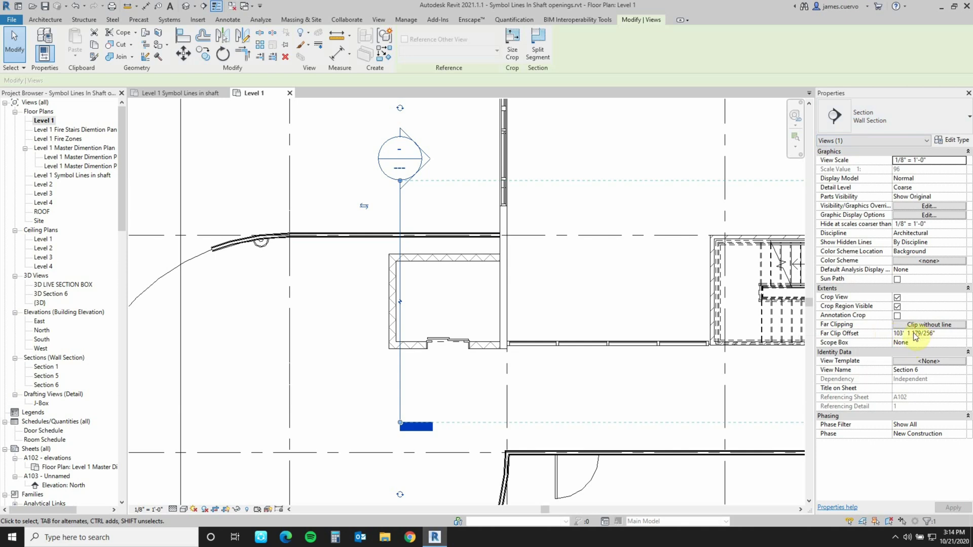
click(898, 334)
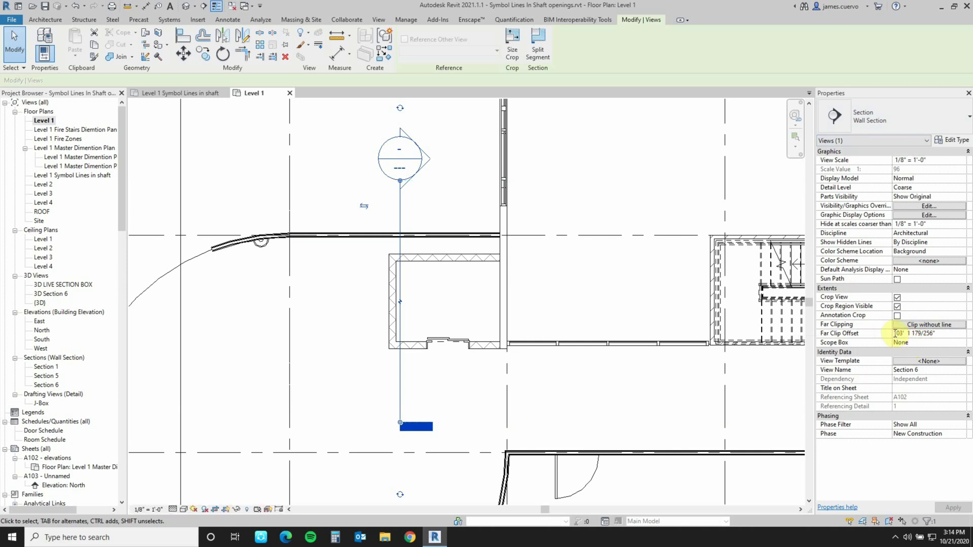
drag(895, 334, 930, 337)
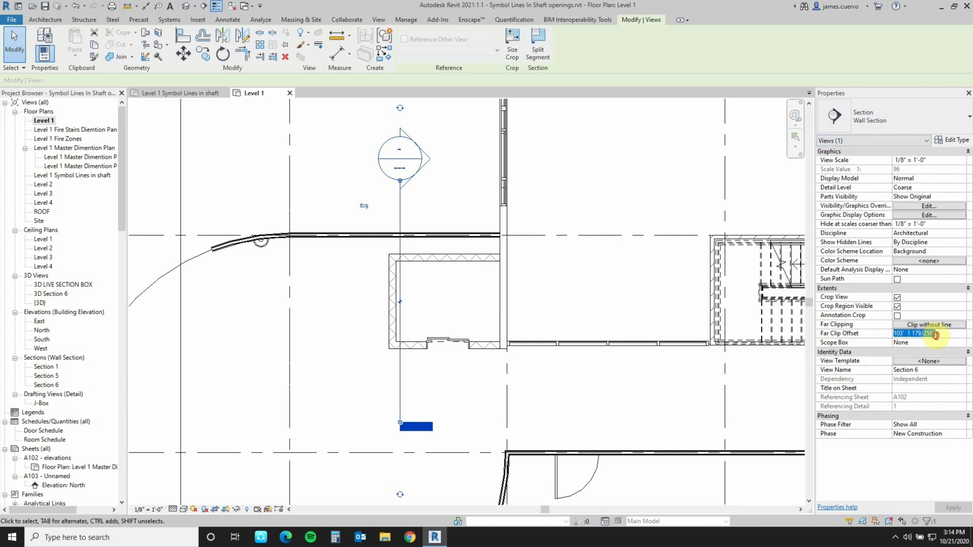
text(10' 0")
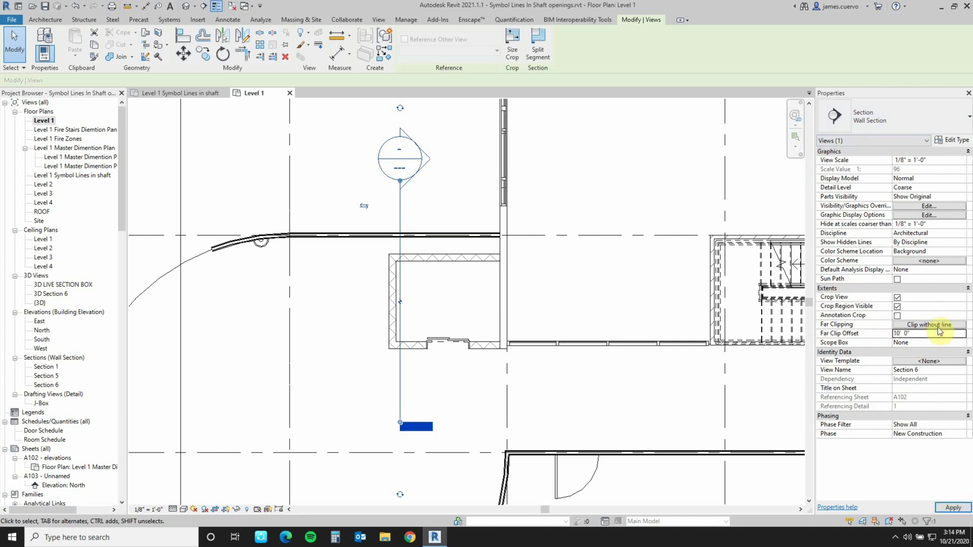
click(953, 508)
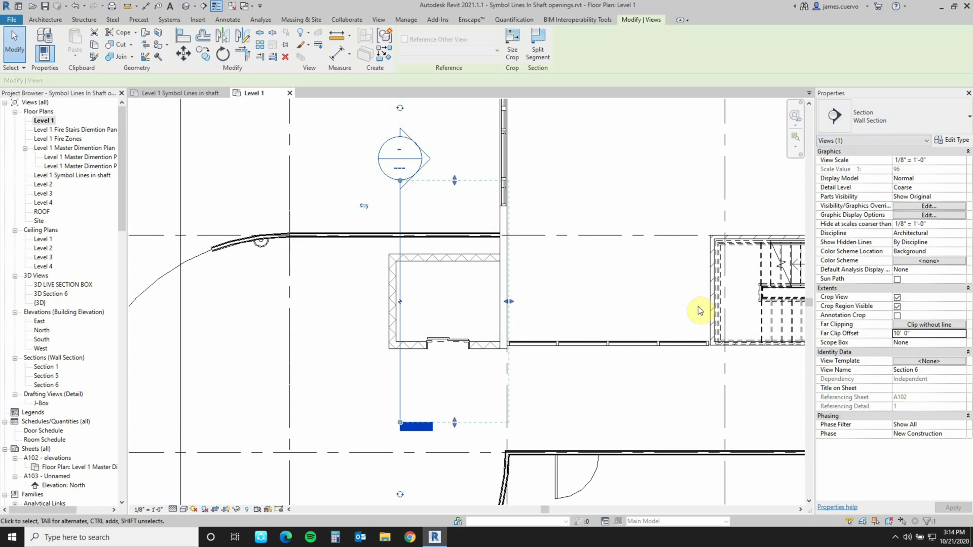
Extend Section 6's view depth past the shaft to 19' 1 23/128"
scroll(655, 290, down, 5)
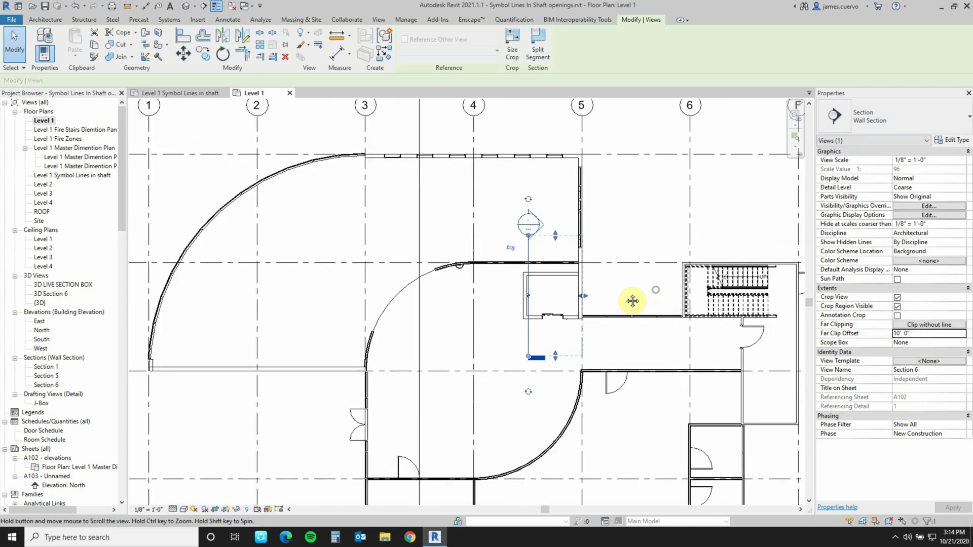
scroll(549, 309, down, 2)
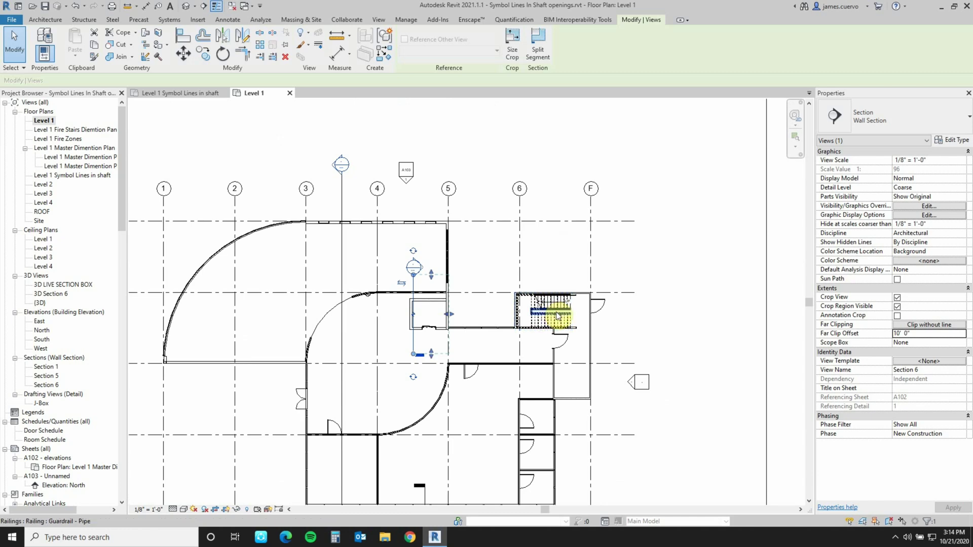
scroll(560, 319, down, 1)
middle_drag(560, 318, 502, 334)
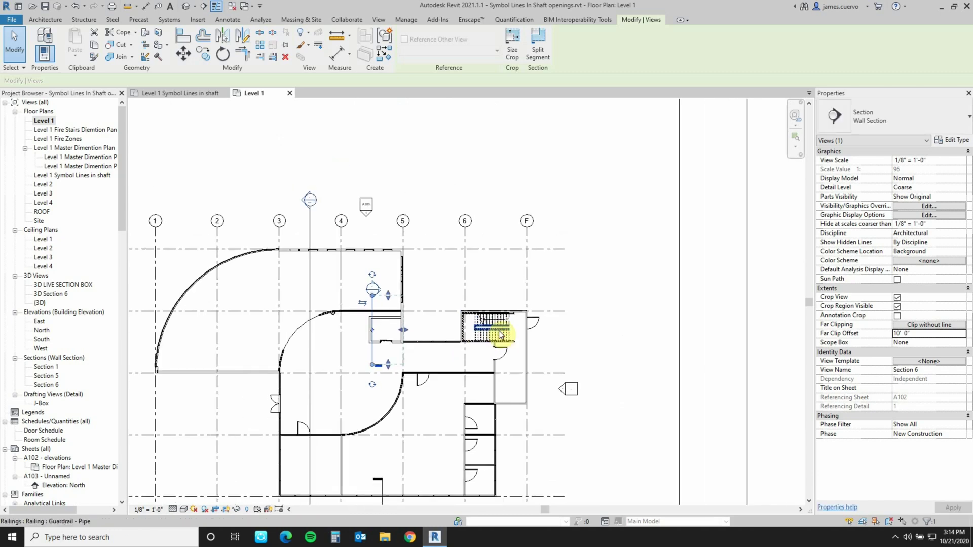
scroll(501, 335, down, 2)
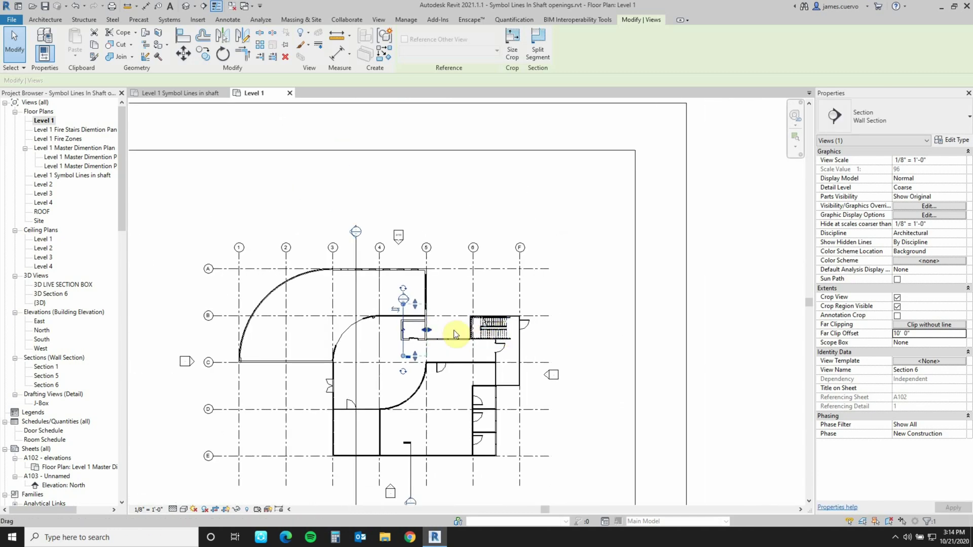
scroll(418, 330, up, 4)
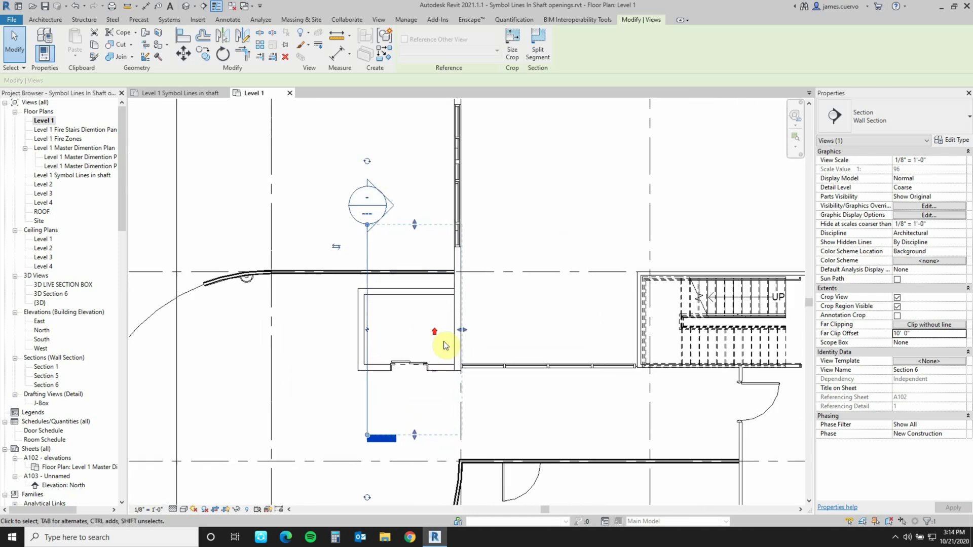
drag(464, 330, 548, 330)
Shorten Section 6 from both ends and move it left of the shaft room
mouse_move(457, 245)
mouse_down()
mouse_move(454, 265)
mouse_move(447, 254)
mouse_up()
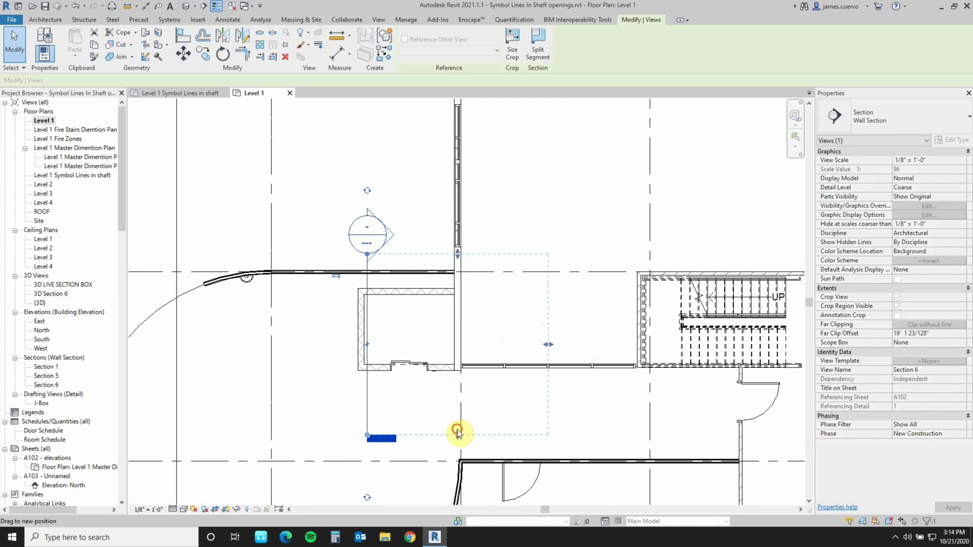
drag(457, 433, 457, 409)
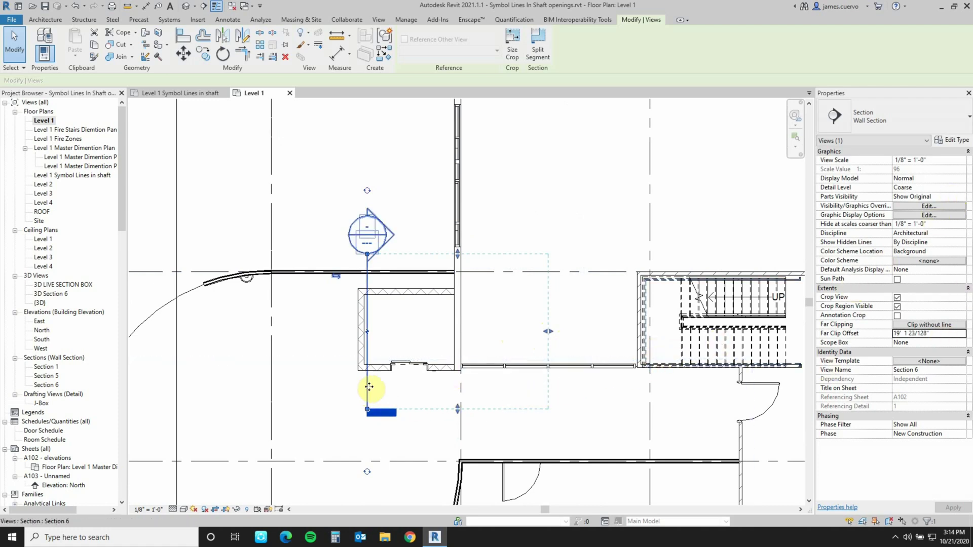
drag(369, 387, 330, 388)
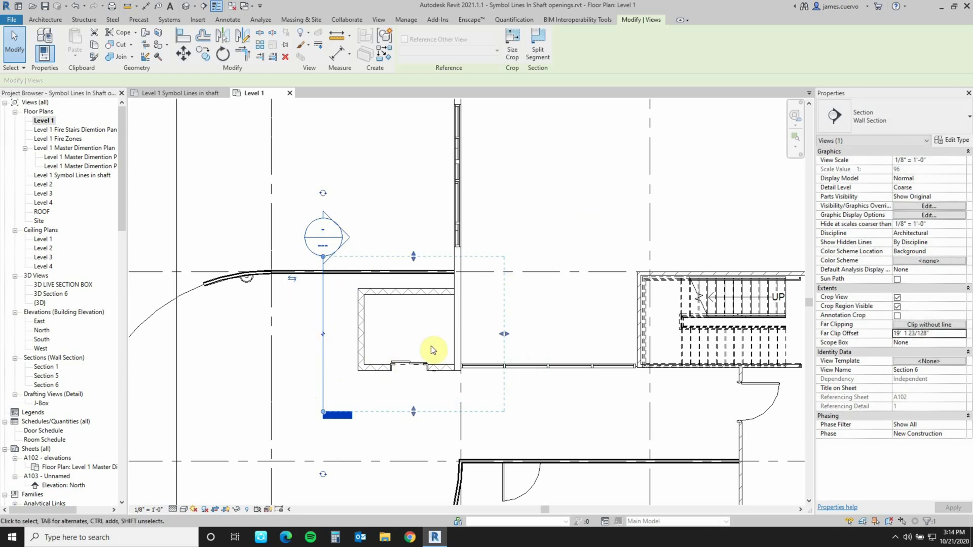
Sketch a rectangular shaft boundary inside the small room's walls and finish the Level 1–4 shaft opening
click(42, 20)
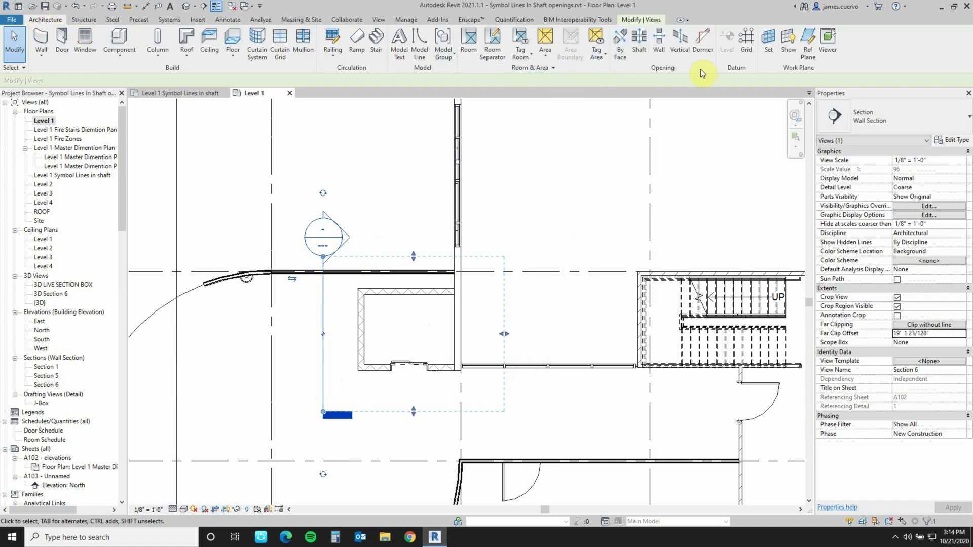
click(640, 46)
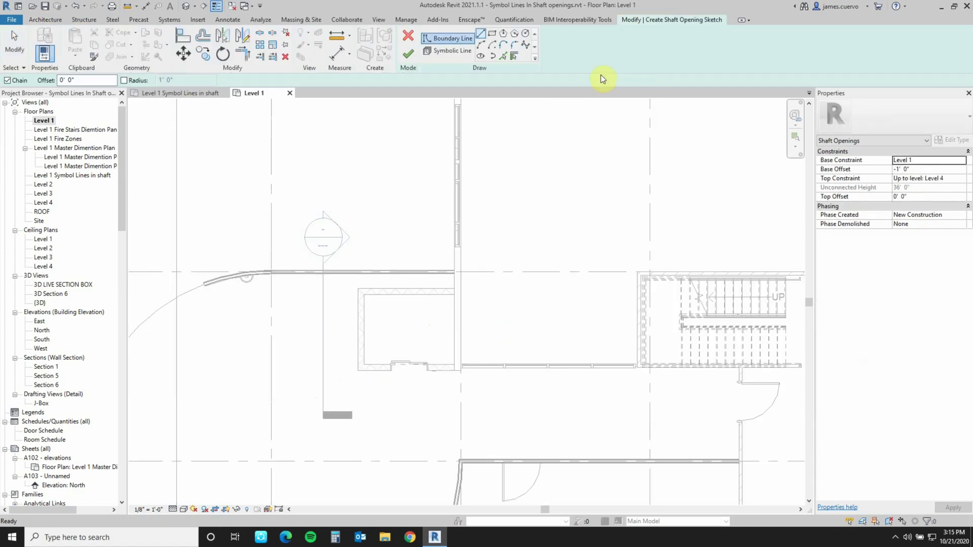
click(492, 34)
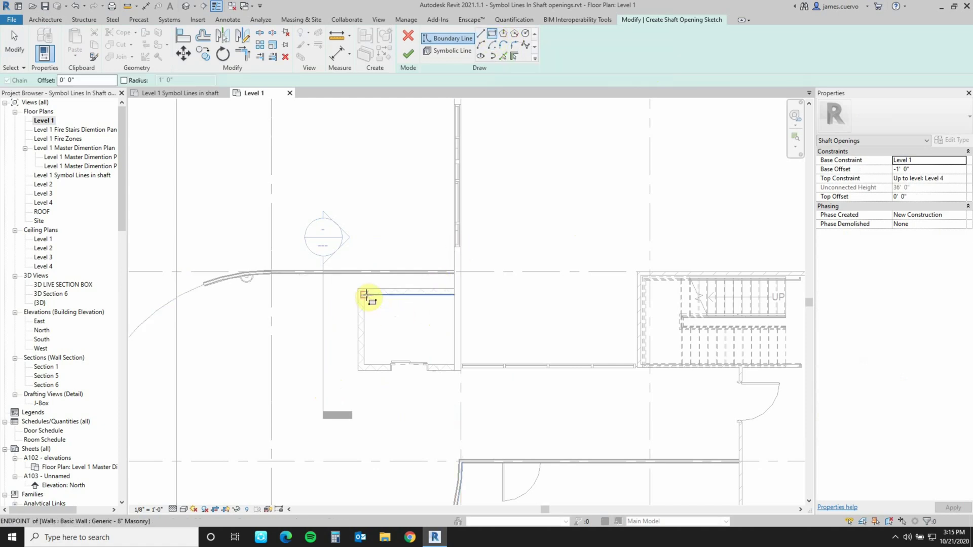
click(365, 295)
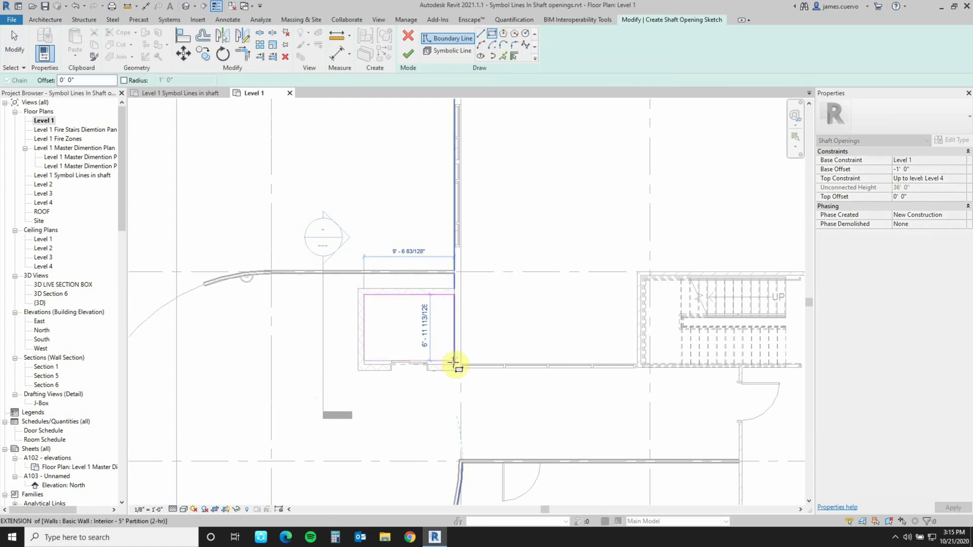
click(454, 364)
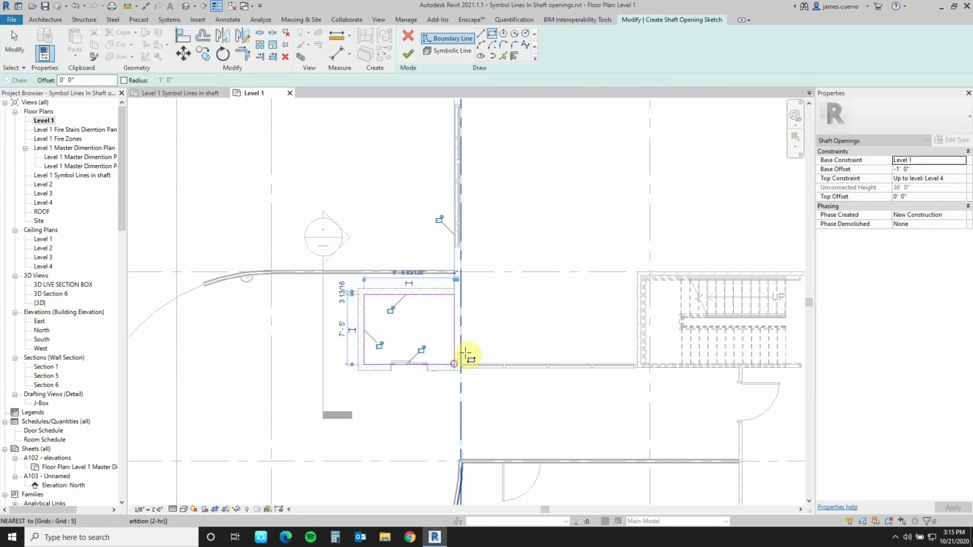
right_click(541, 216)
click(566, 219)
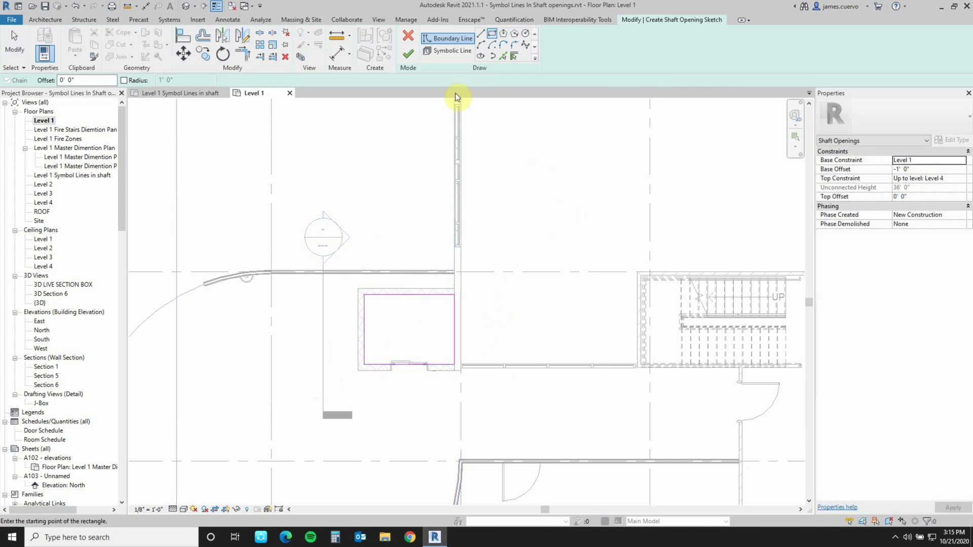
click(410, 53)
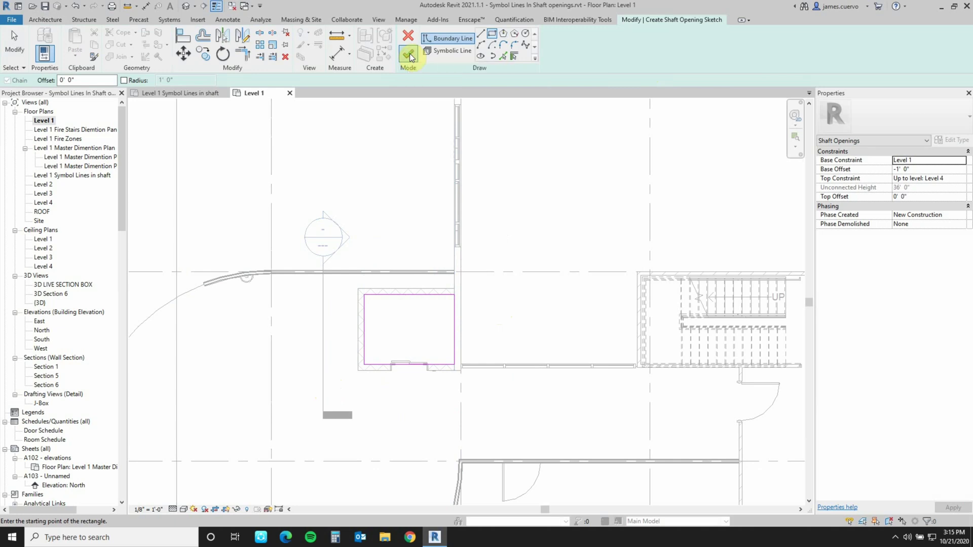
Start a model line with the Medium Lines line style
click(516, 307)
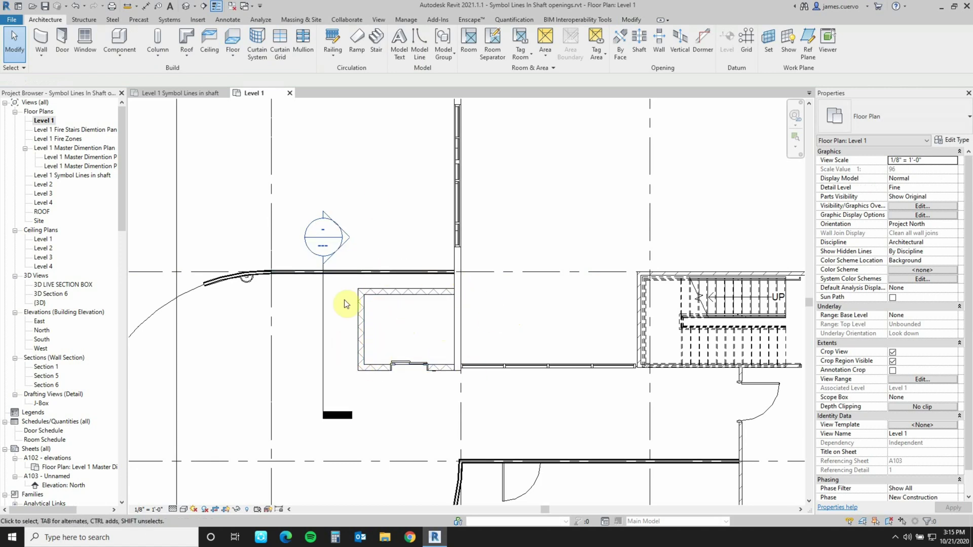
click(422, 45)
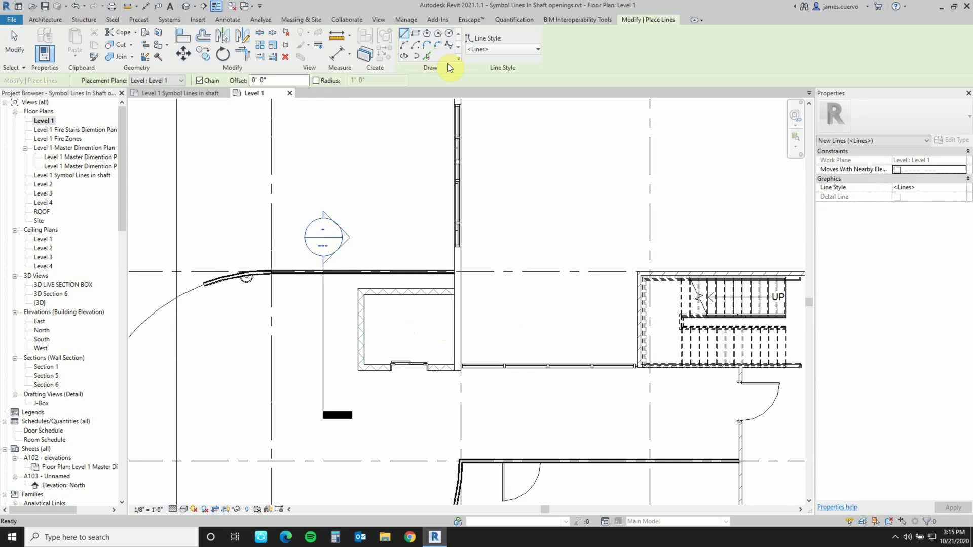
click(506, 50)
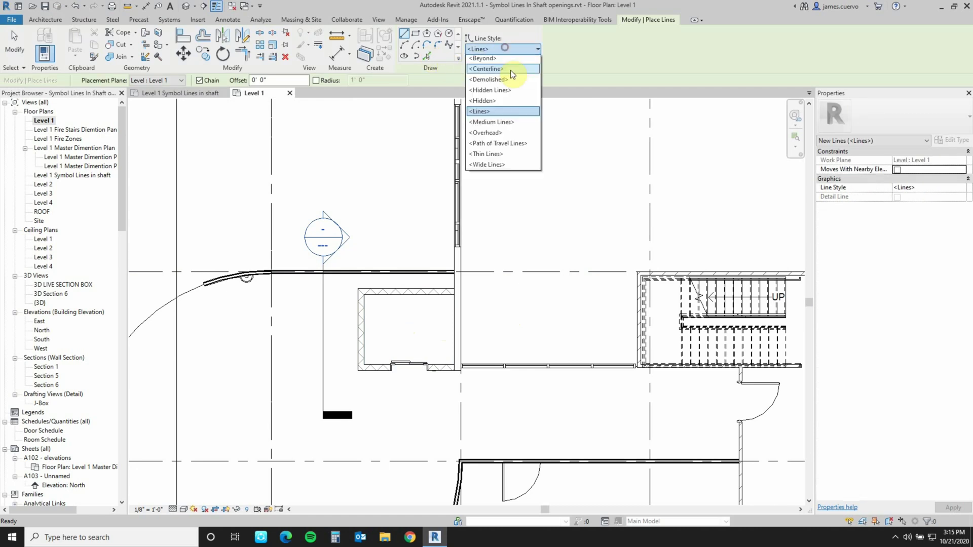
click(497, 125)
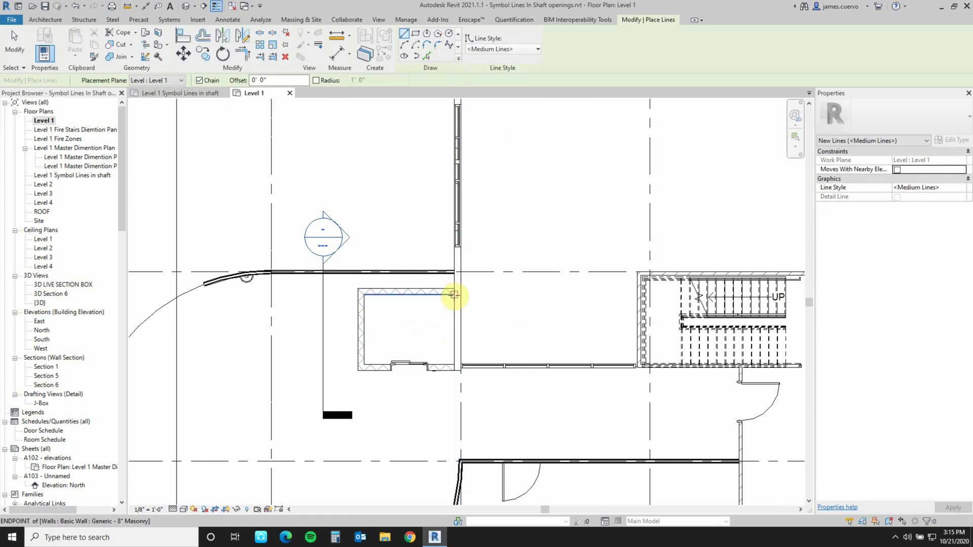
Draw two diagonals corner to corner across the shaft to form an X
click(457, 297)
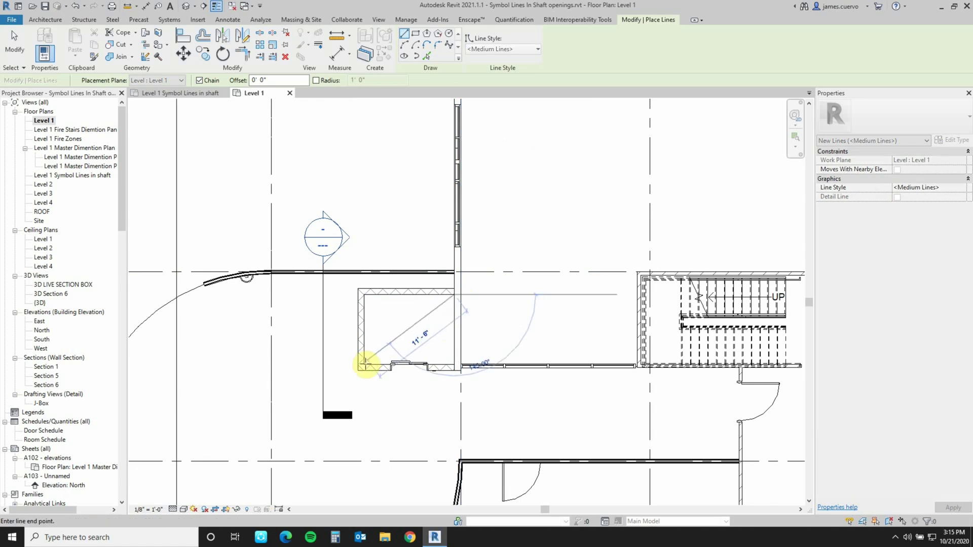
click(364, 364)
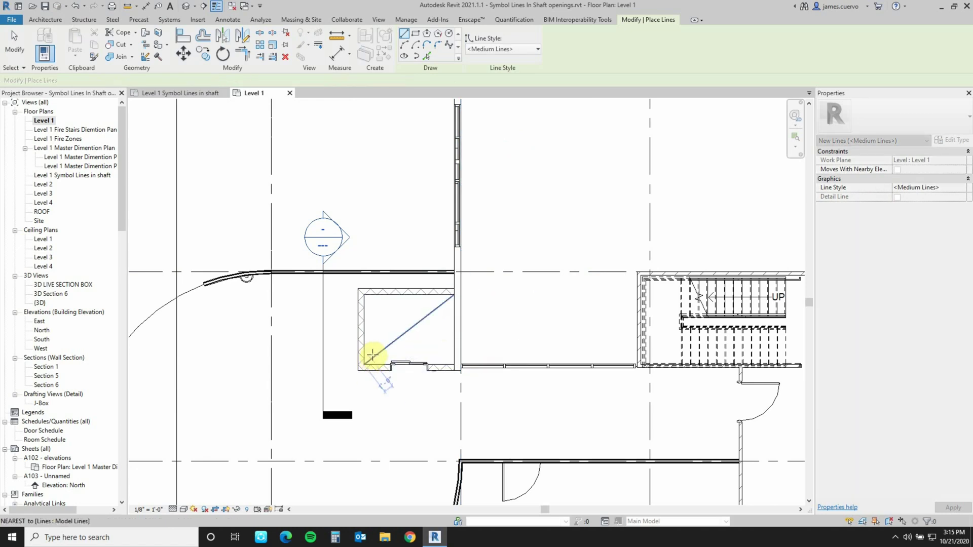
click(364, 295)
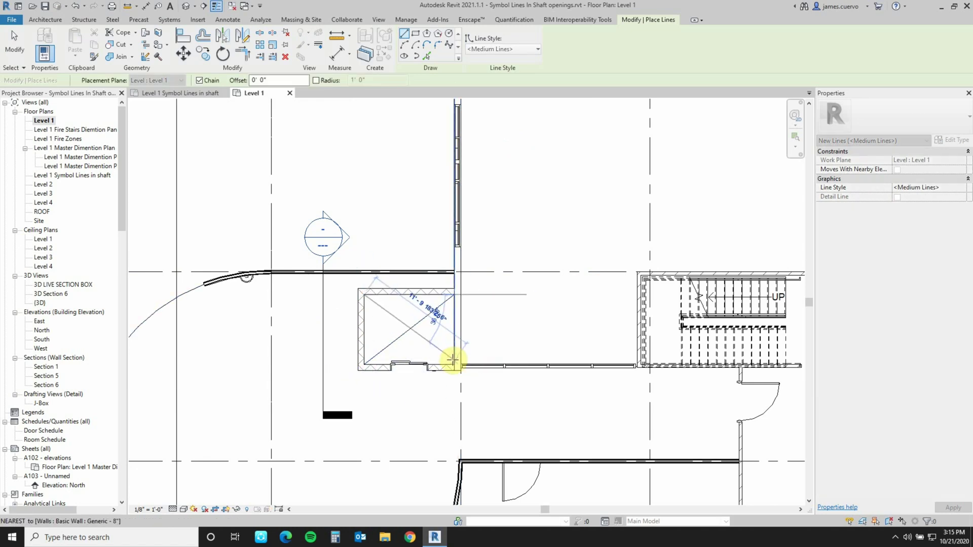
click(452, 364)
key(Escape)
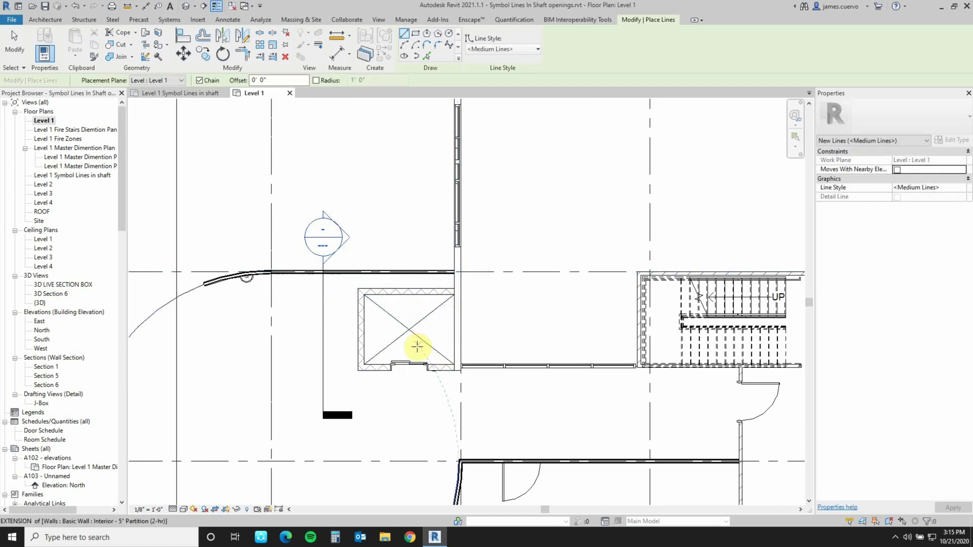
key(Escape)
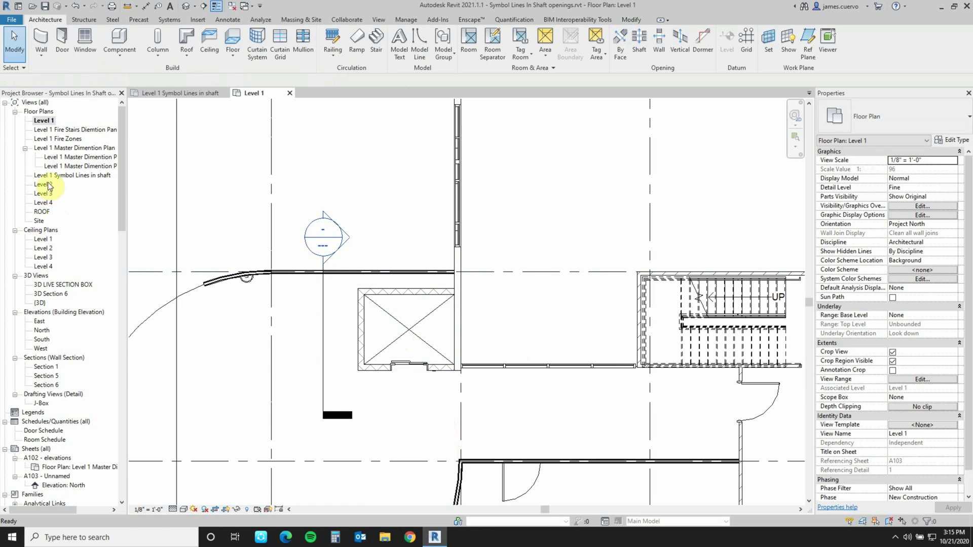
View the Level 2 and 3 plans, then delete the model-line X in Level 1 Symbol Lines in shaft
double_click(49, 185)
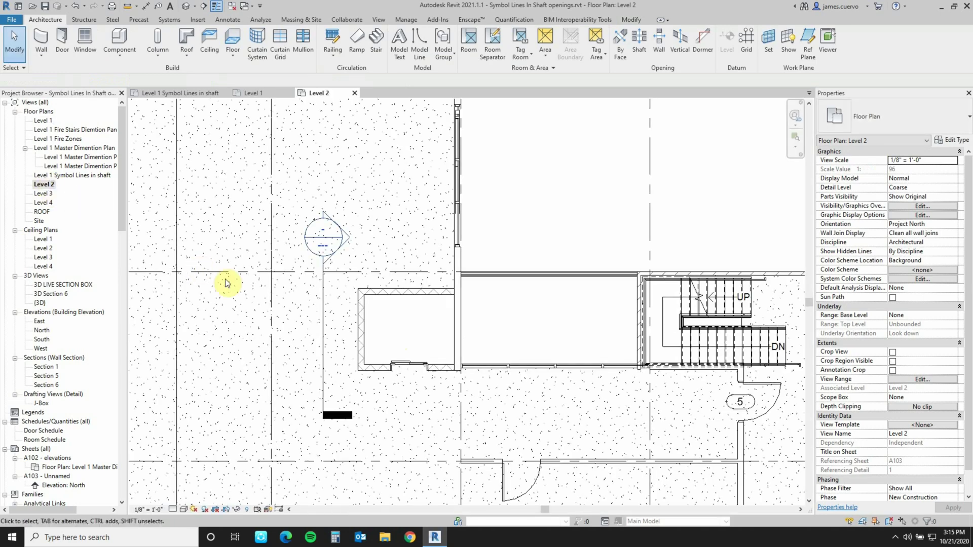
double_click(43, 194)
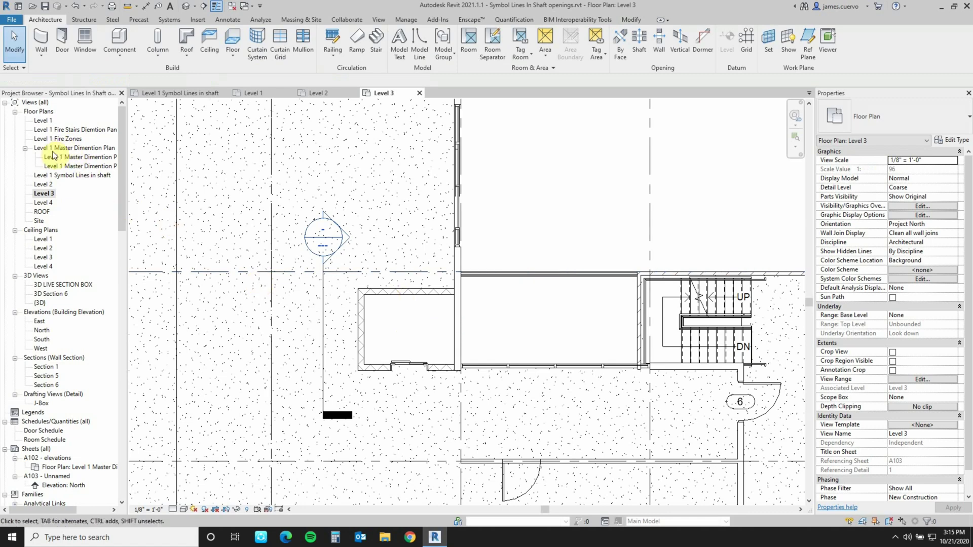
double_click(62, 176)
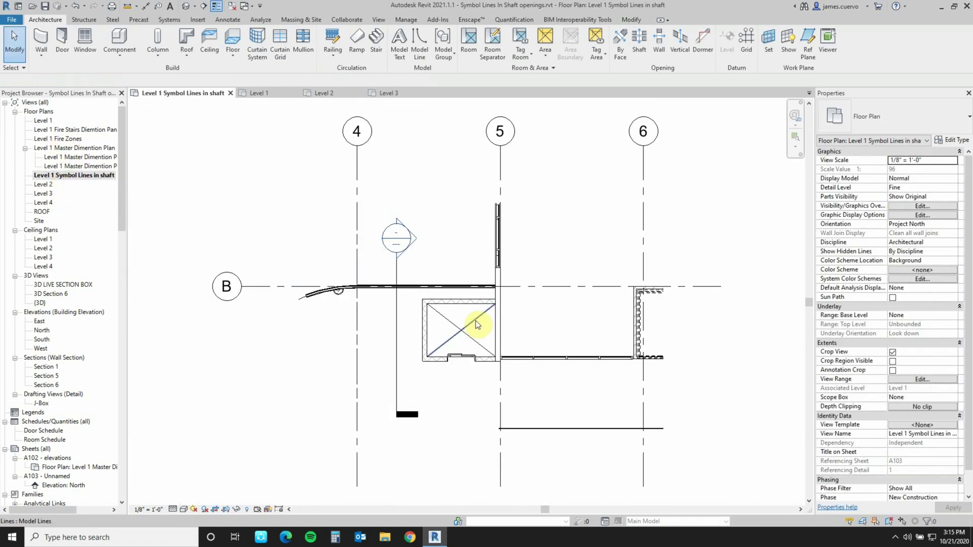
drag(460, 317, 455, 345)
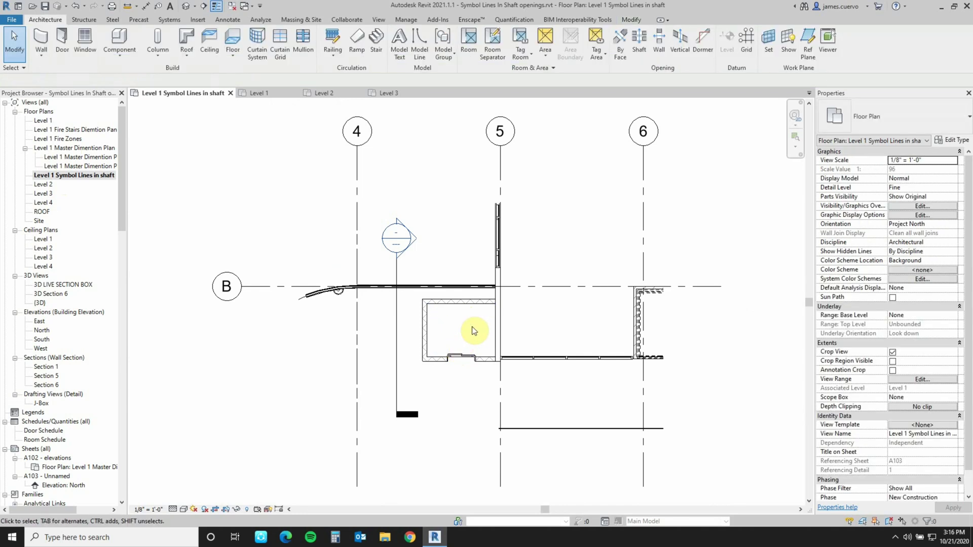
Edit the shaft opening's sketch and start a Symbolic Line with Medium Lines style
click(476, 304)
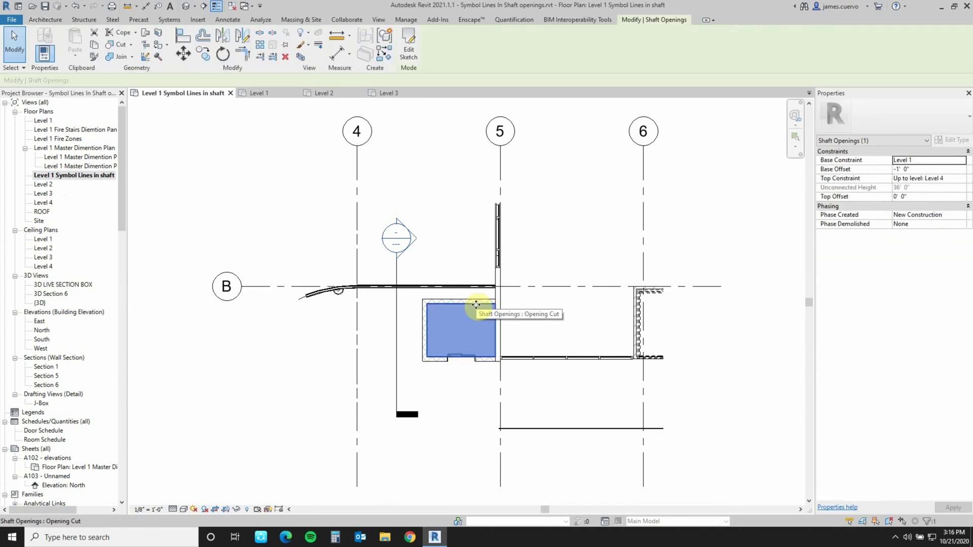
click(408, 48)
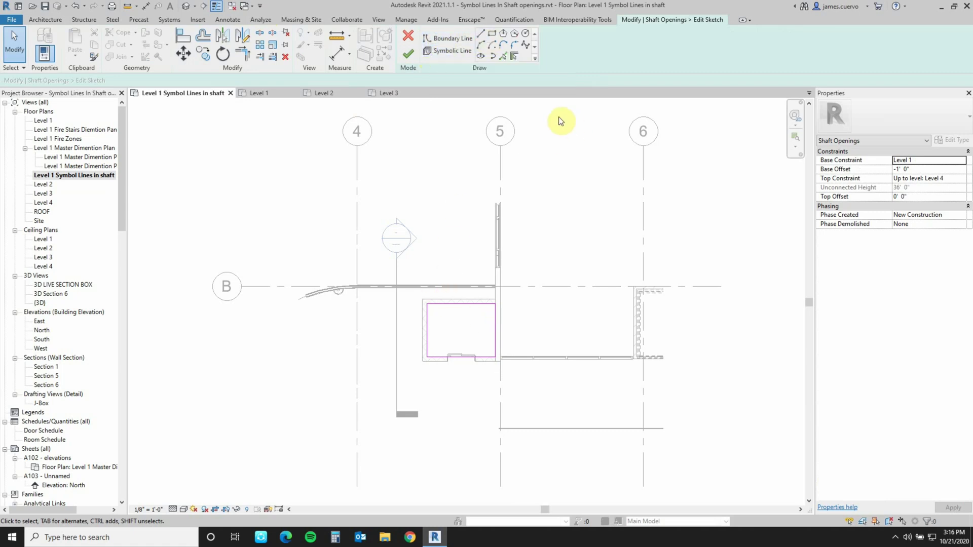
click(447, 51)
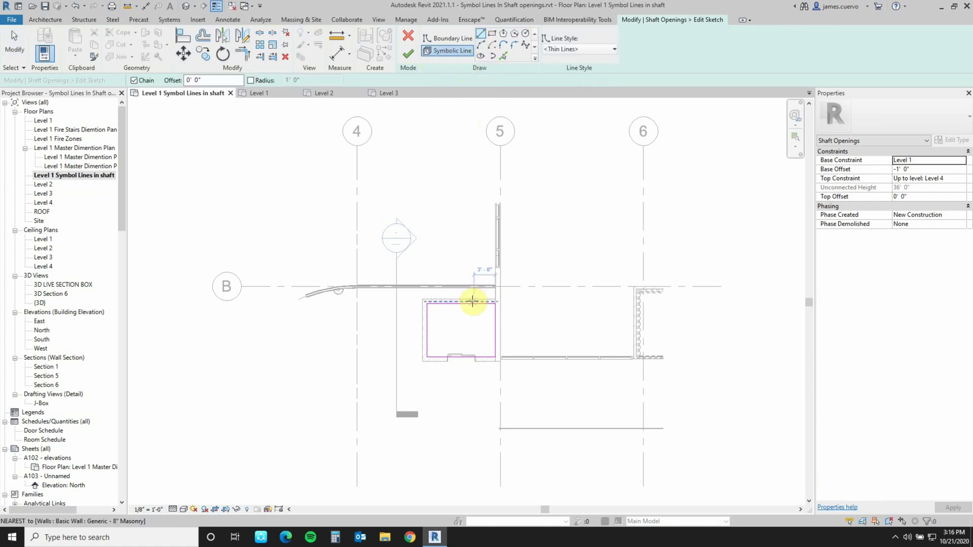
click(581, 51)
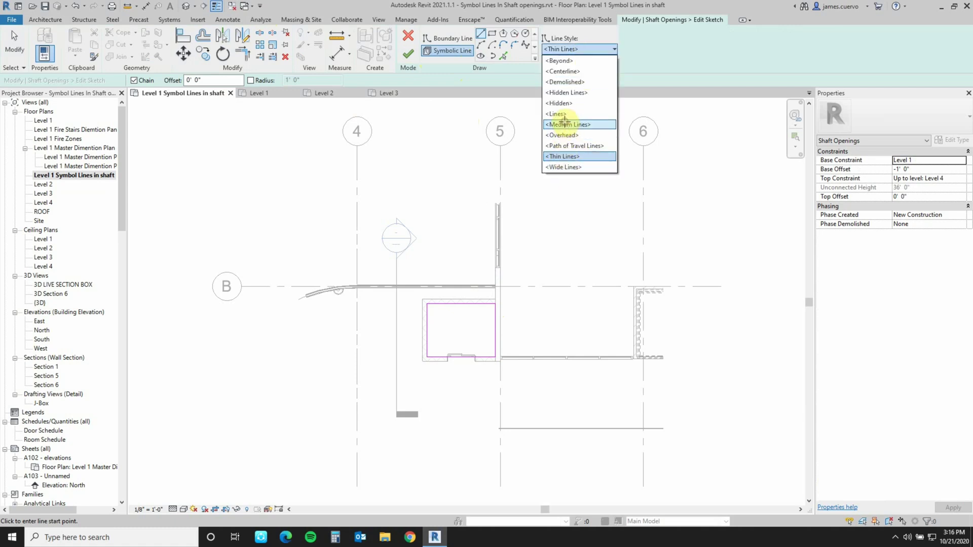
click(564, 124)
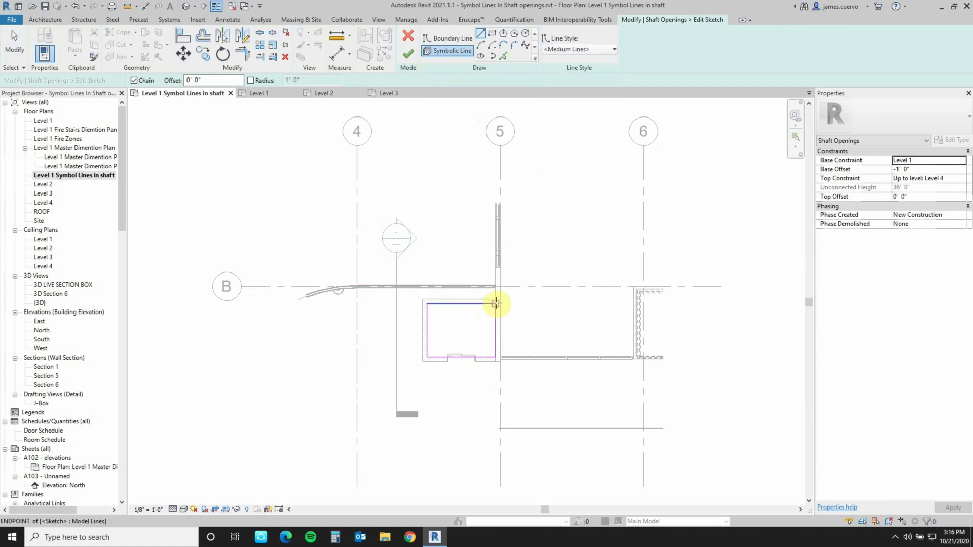
Draw both corner-to-corner diagonals inside the shaft and finish the sketch
click(496, 303)
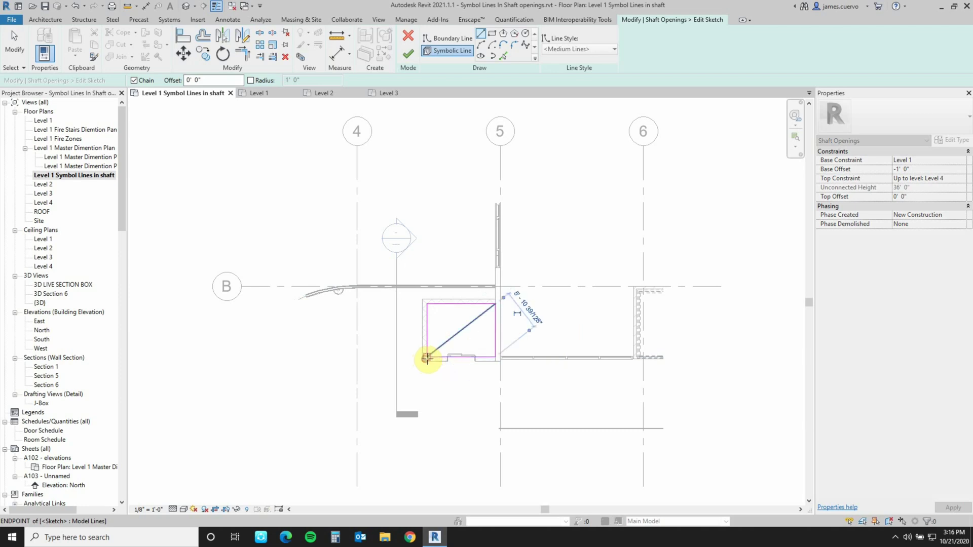
click(427, 358)
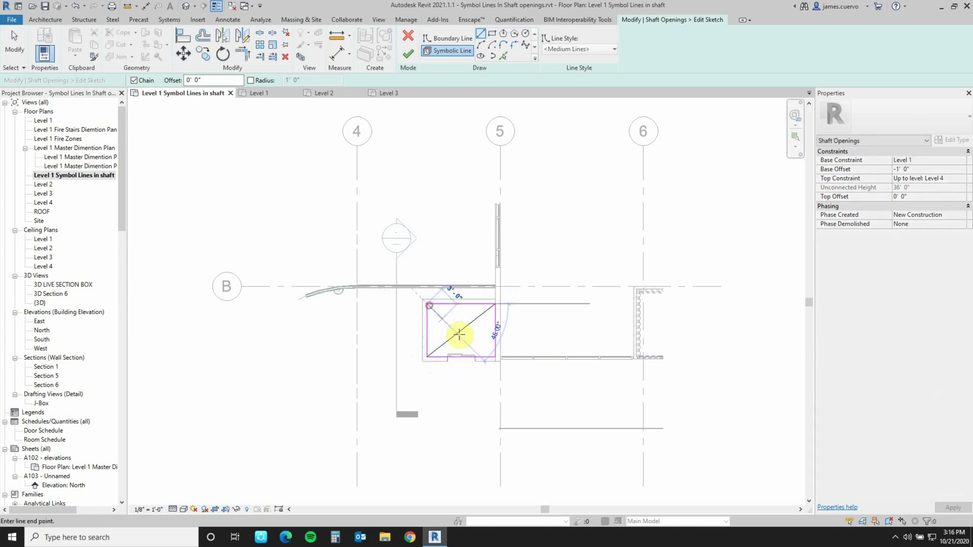
click(494, 356)
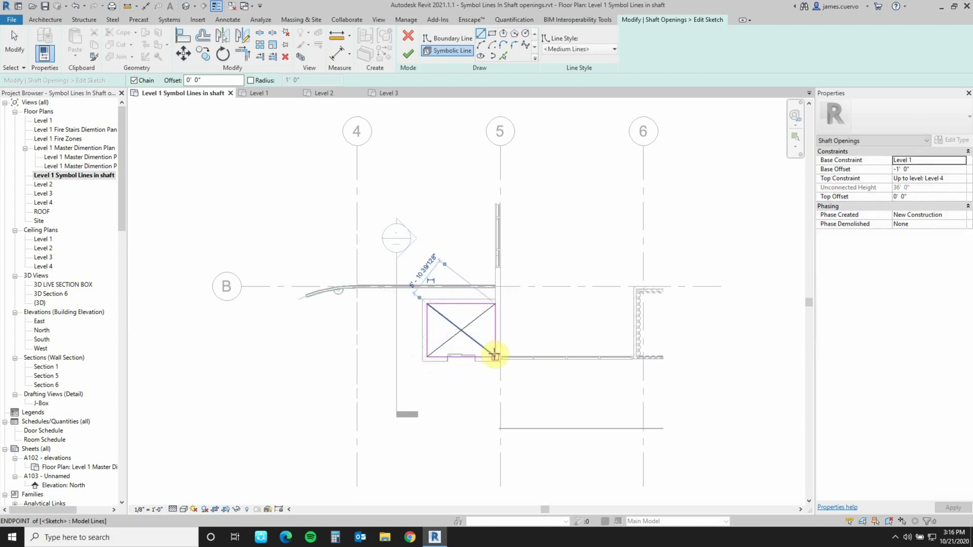
key(Escape)
click(408, 54)
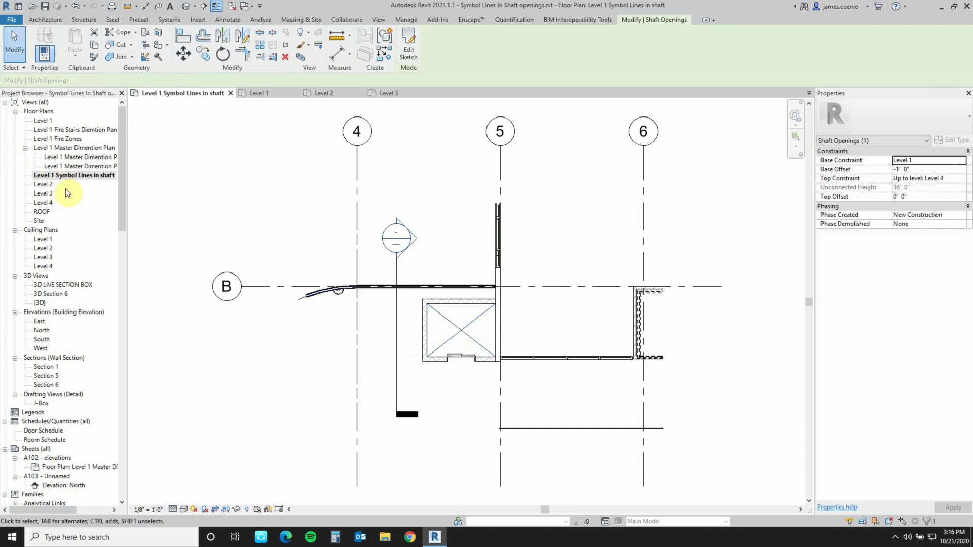
Check the shaft's X on the Level 2, 3 and 4 plans, ending on Level 3
double_click(44, 185)
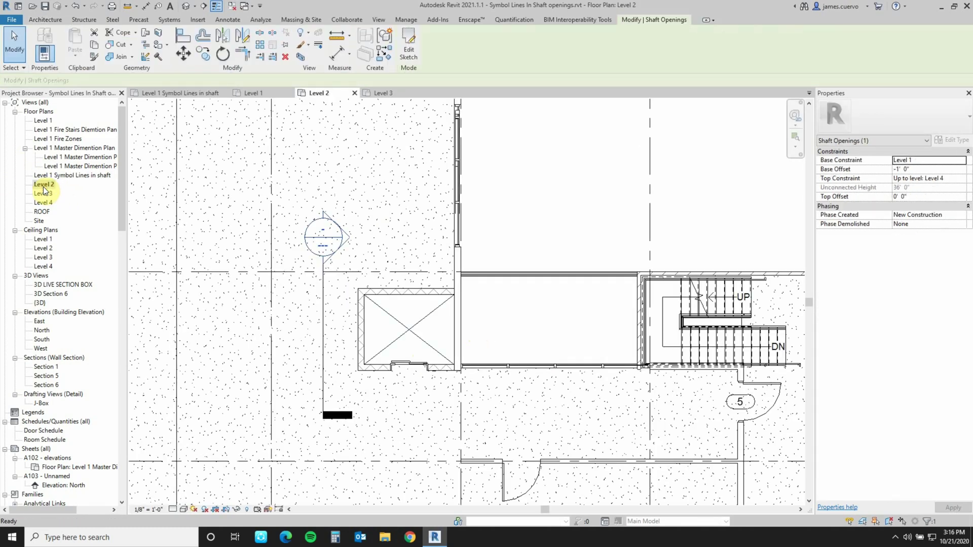
double_click(43, 194)
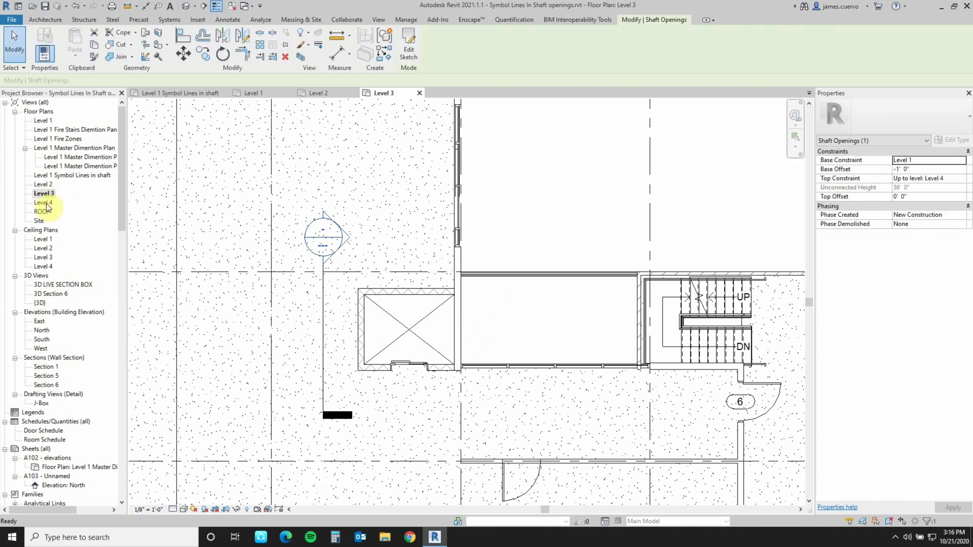
click(580, 324)
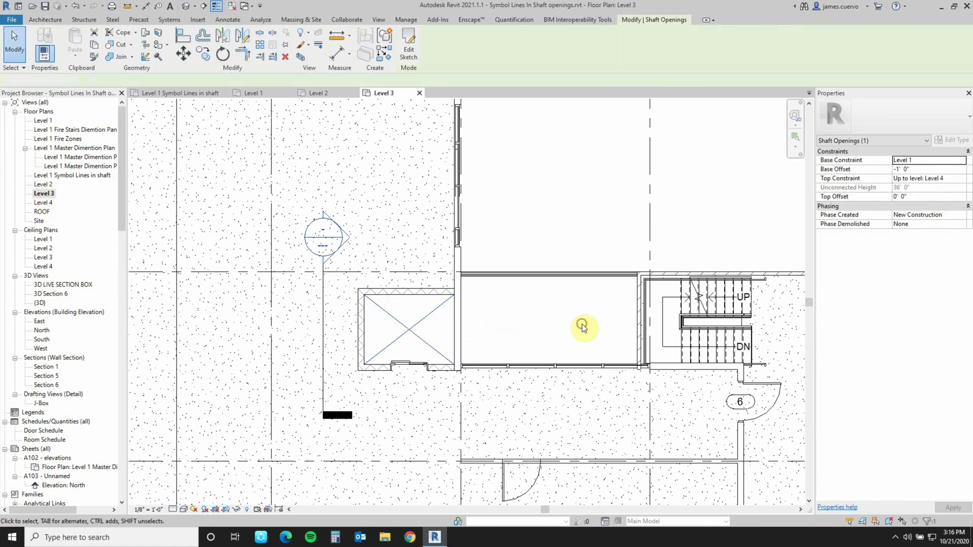
double_click(48, 203)
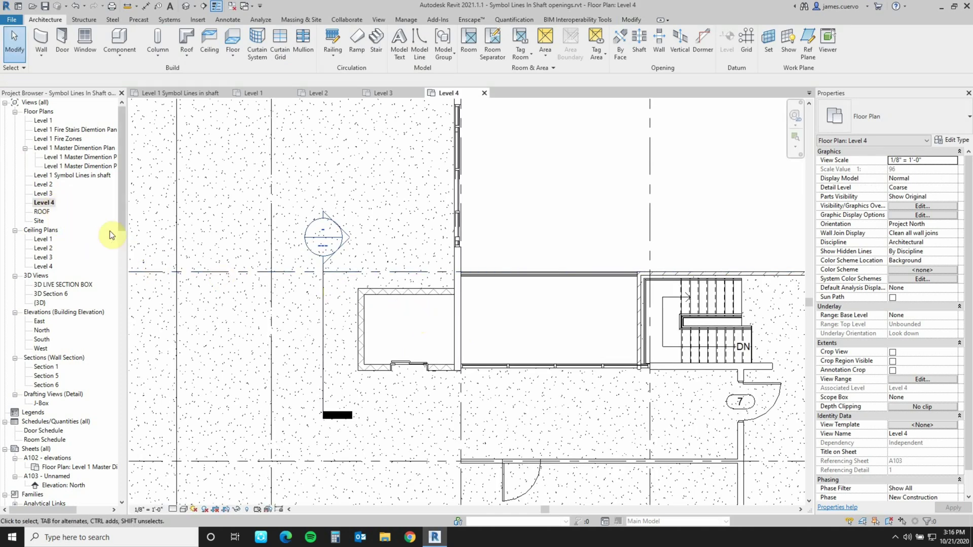
double_click(45, 194)
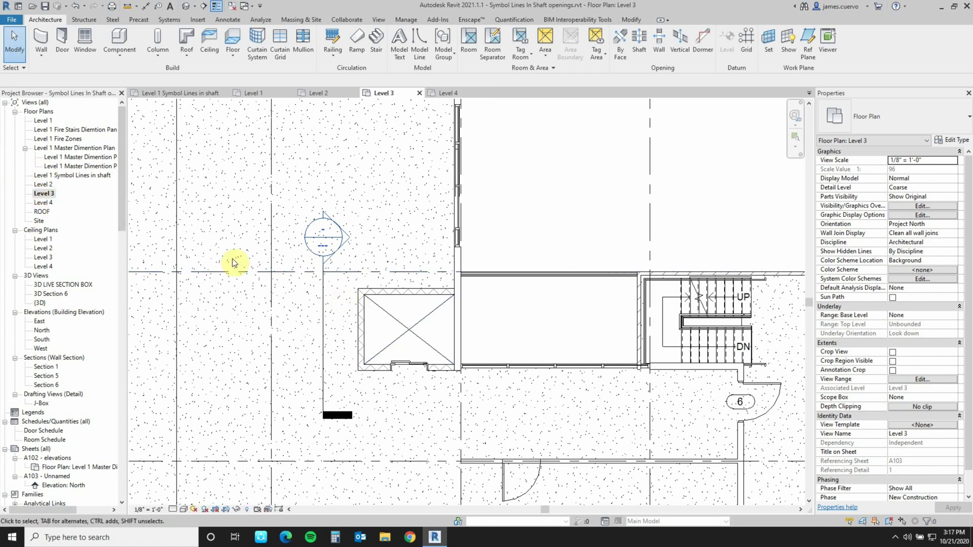
Set the shaft opening's Top Offset to 1' 0", giving a 37' 0" height
click(403, 327)
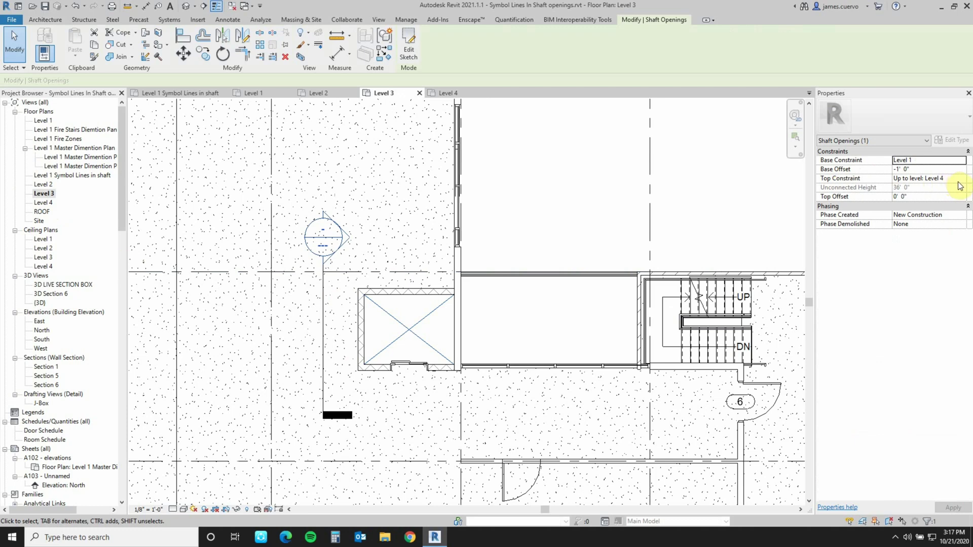
click(928, 197)
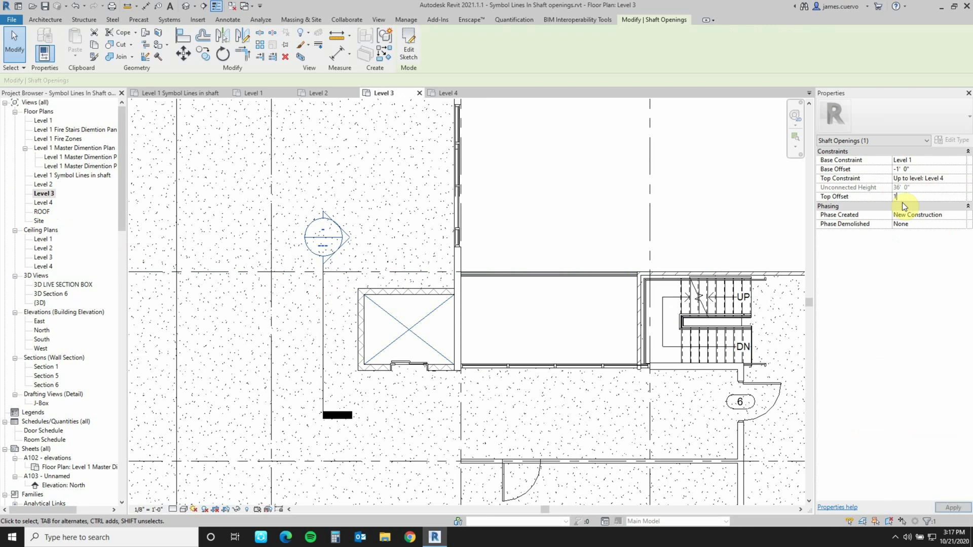
text(1)
key(Return)
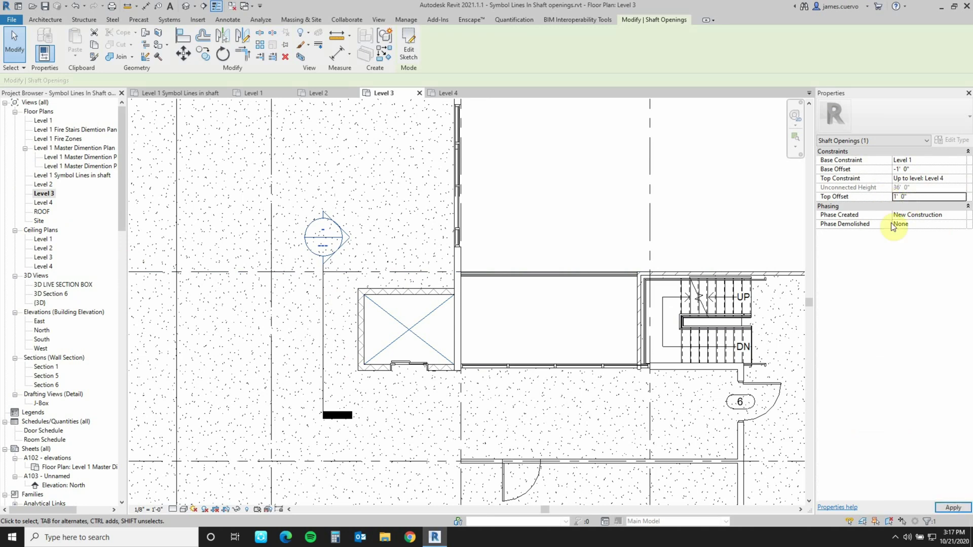
click(952, 507)
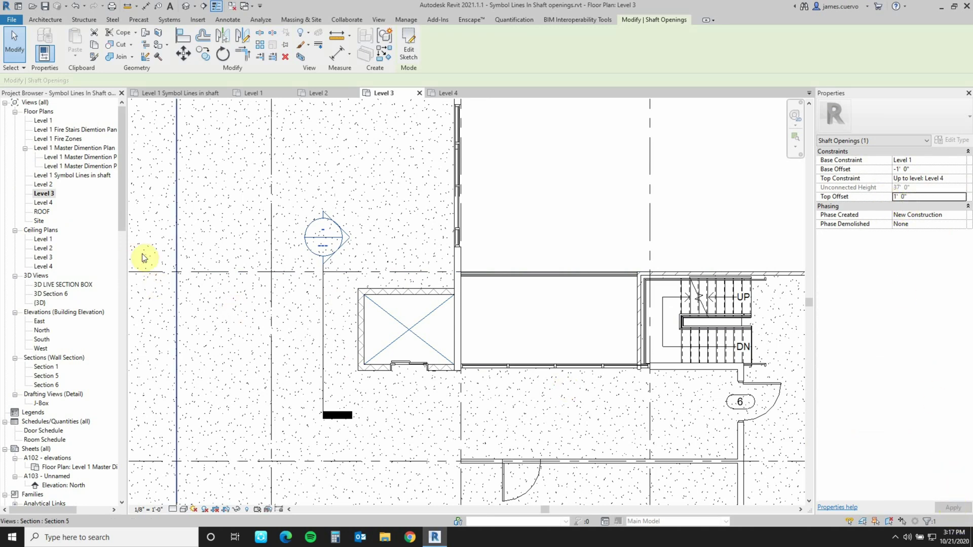
Open the Level 4 floor plan to see the shaft's symbolic X
double_click(43, 203)
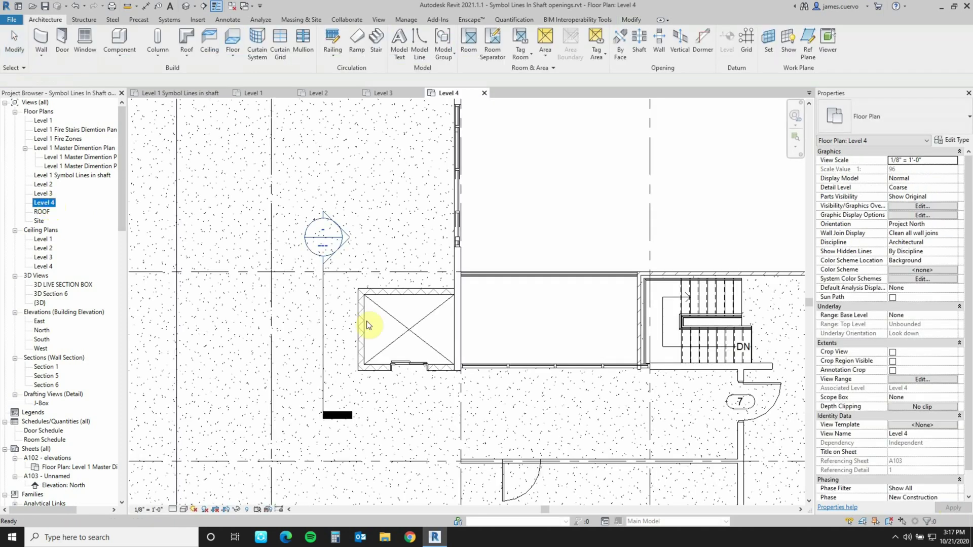